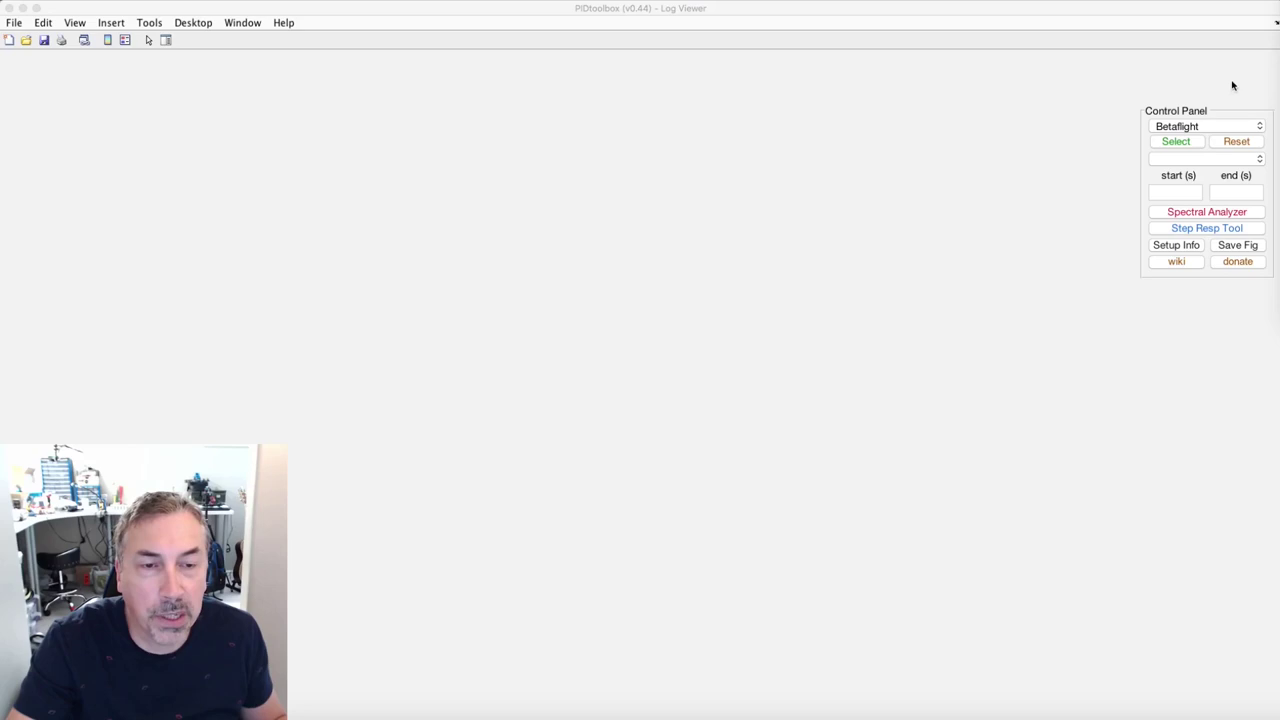
- Browse the firmware list (Betaflight, Emuflight, INAV) and keep Betaflight as the log firmware
left_click(1258, 128)
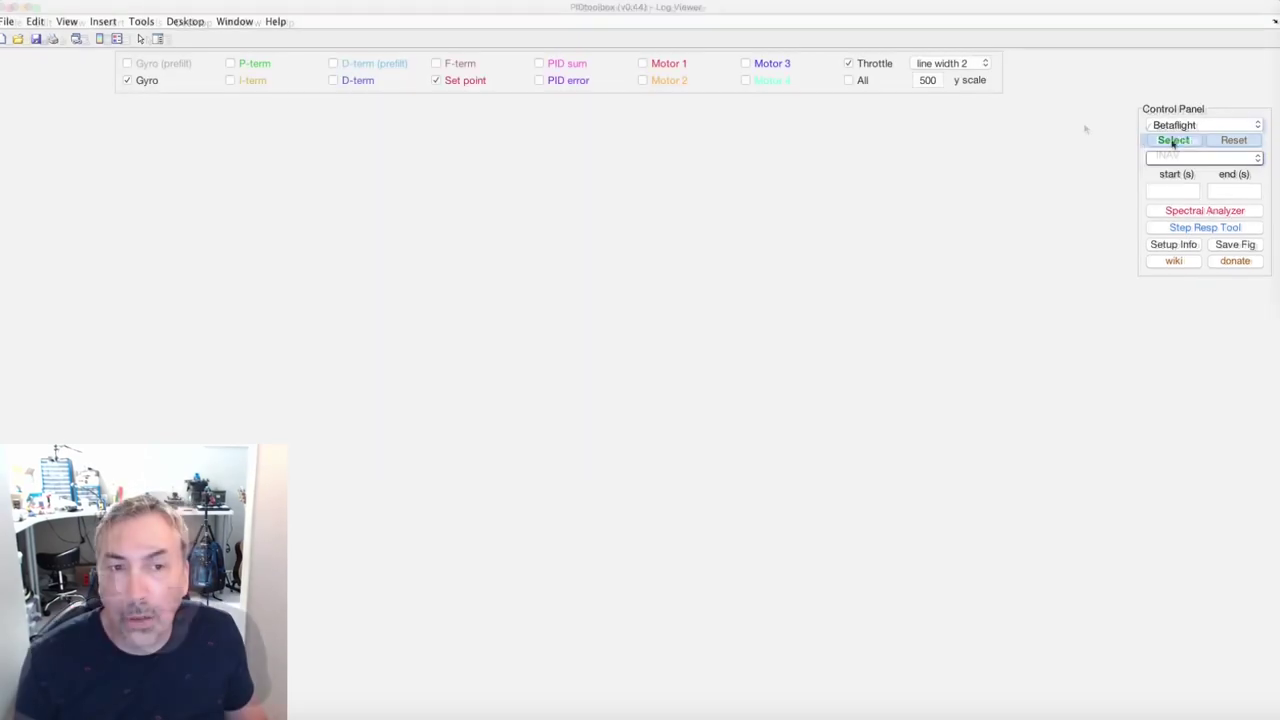
- Load the pt2Dterm.bbl and besselDterm.bbl logs and open the Spectral Analyzer
left_click(1187, 142)
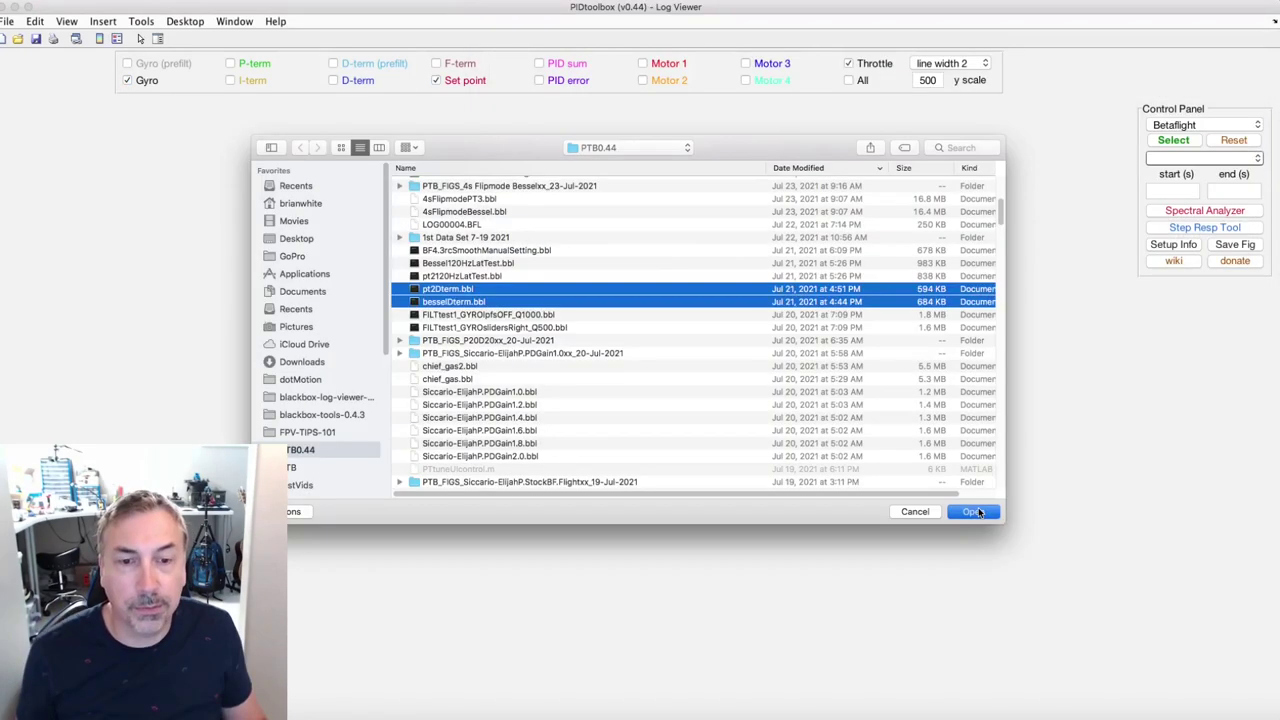
left_click(974, 511)
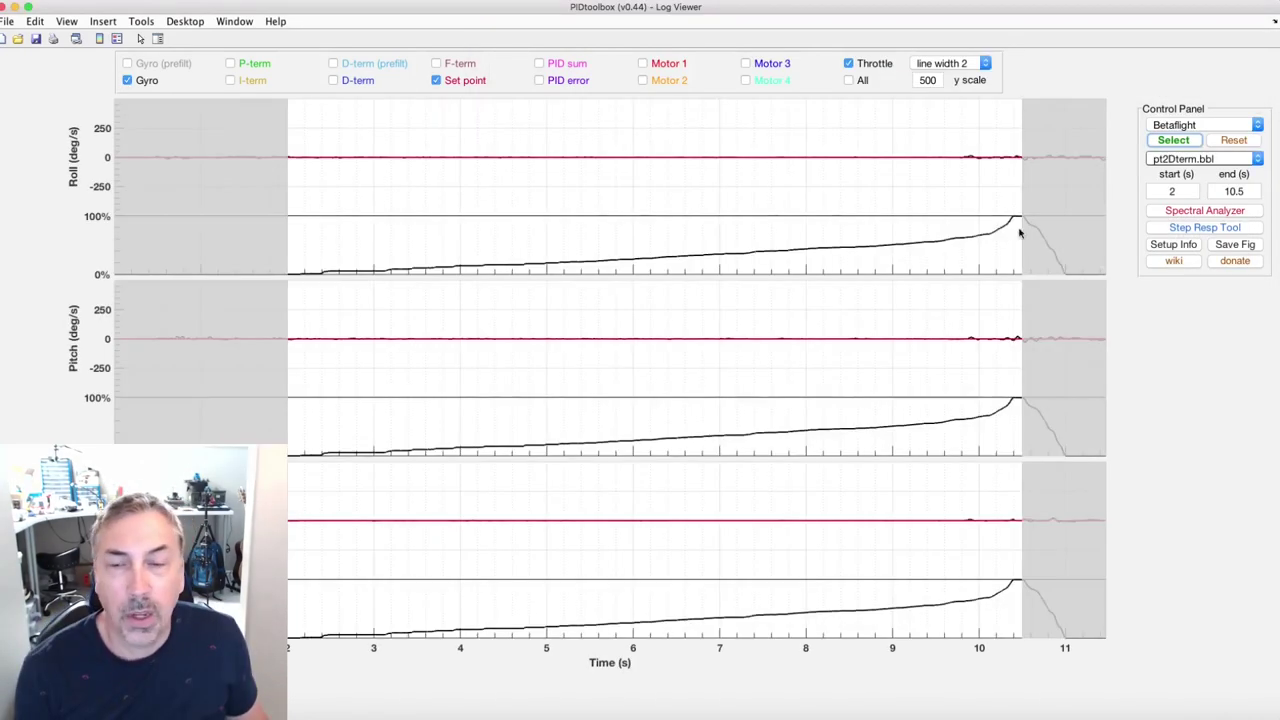
left_click(1212, 214)
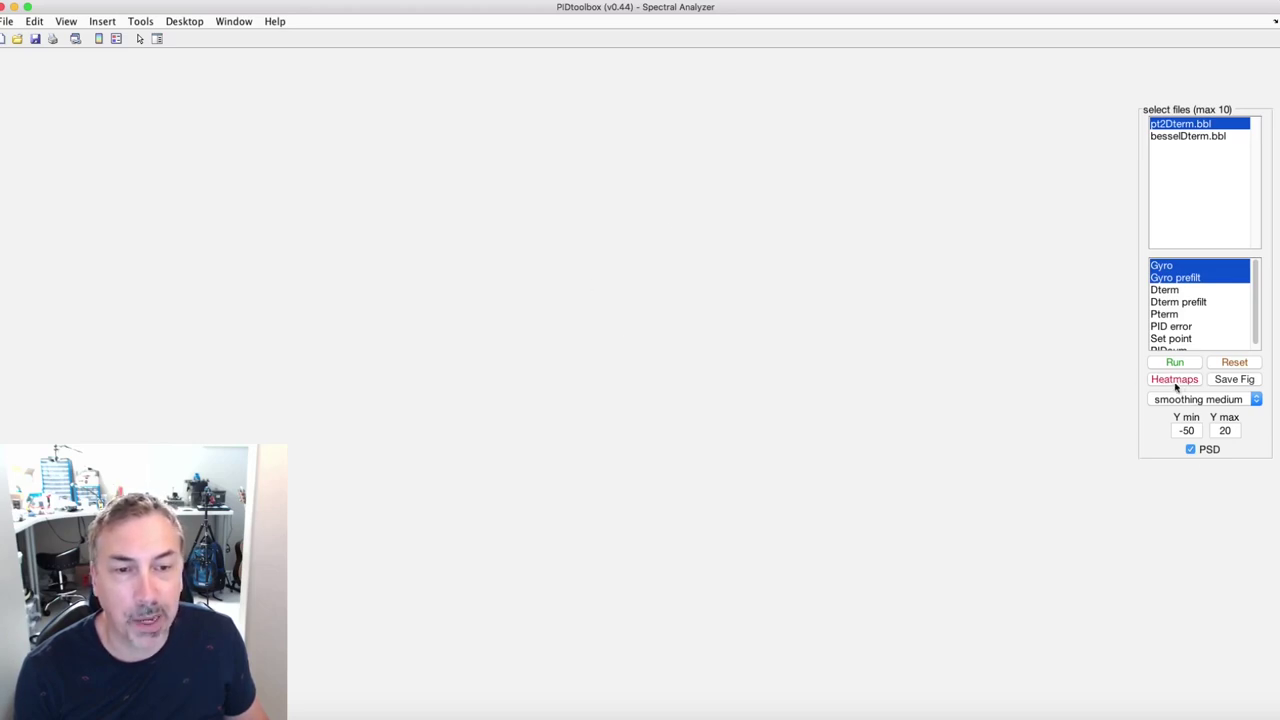
left_click(1176, 380)
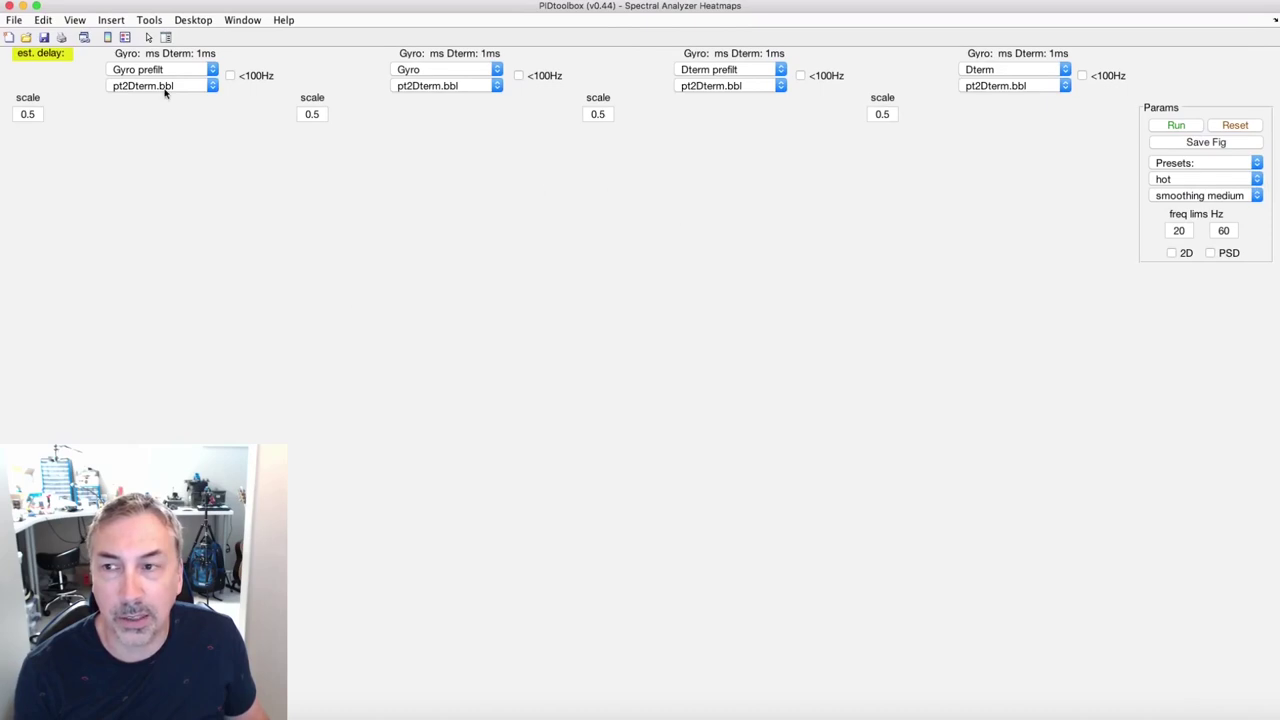
left_click(9, 6)
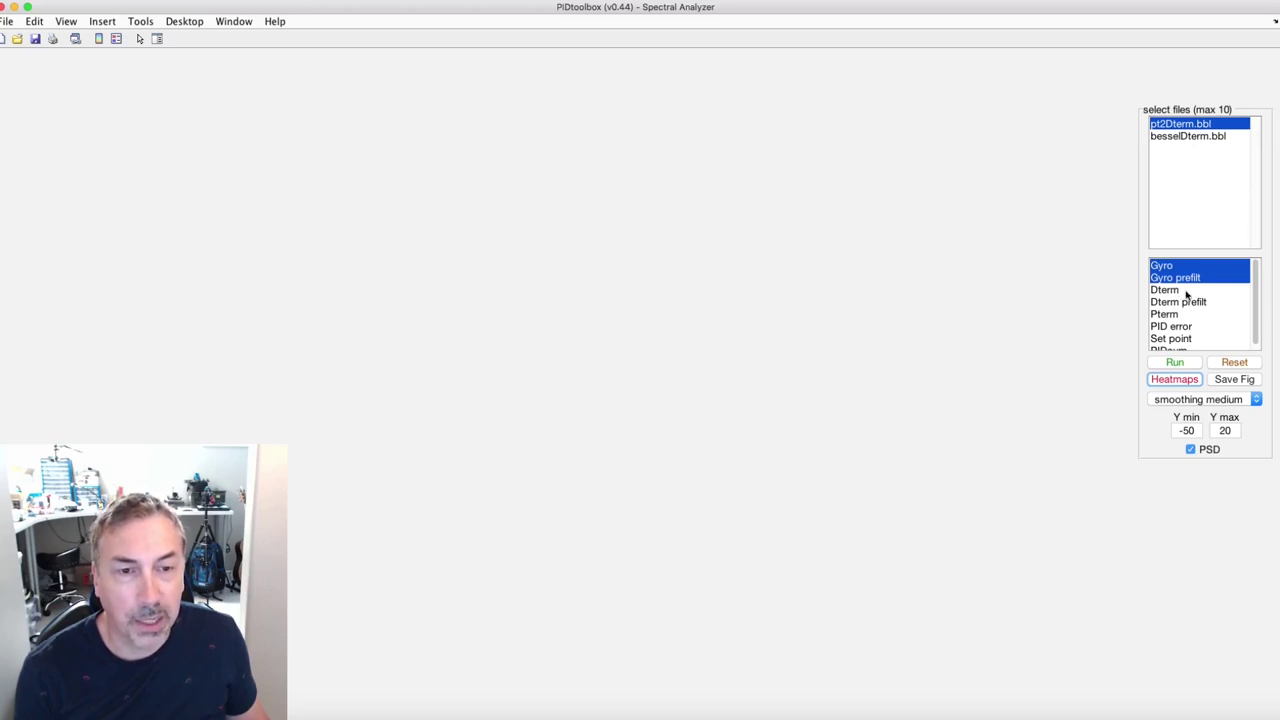
- Select Gyro and Gyro prefilt and compute their spectra for pt2Dterm.bbl
mouse_move(1182, 290)
left_mouse_down()
mouse_move(1174, 303)
mouse_move(1172, 281)
left_mouse_up()
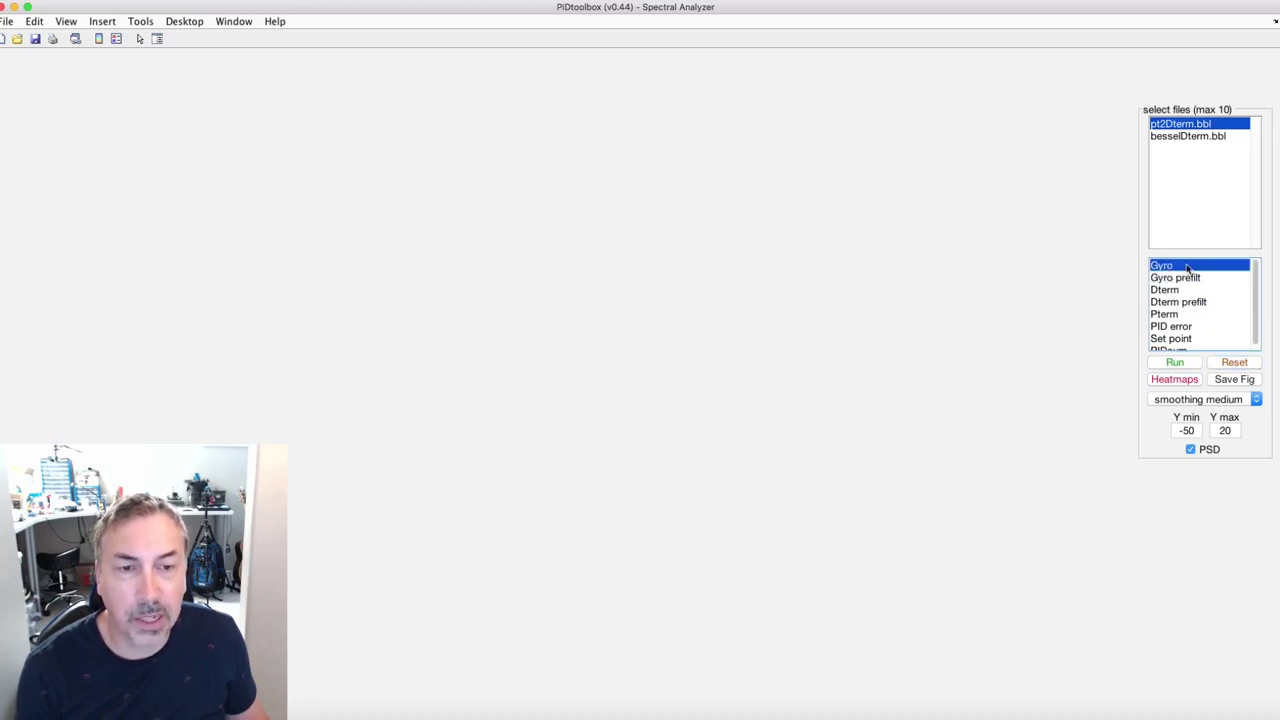
left_click_drag(1160, 266, 1155, 277)
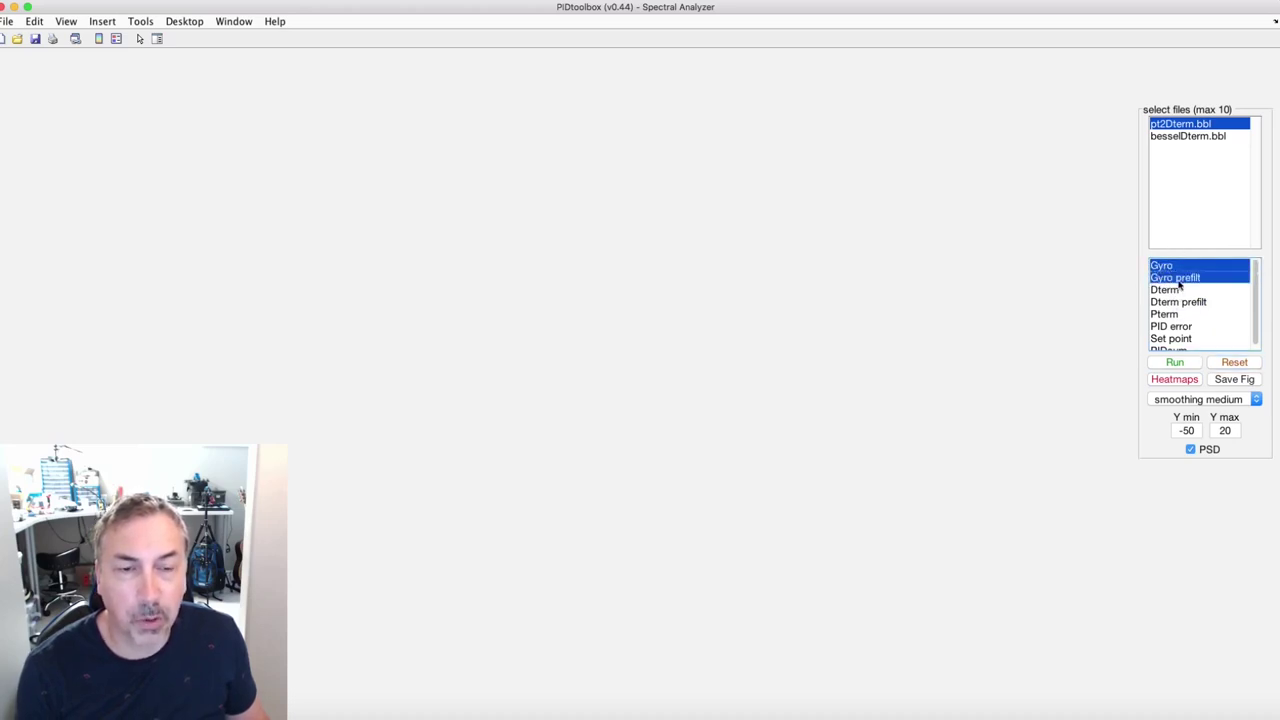
left_click(1175, 362)
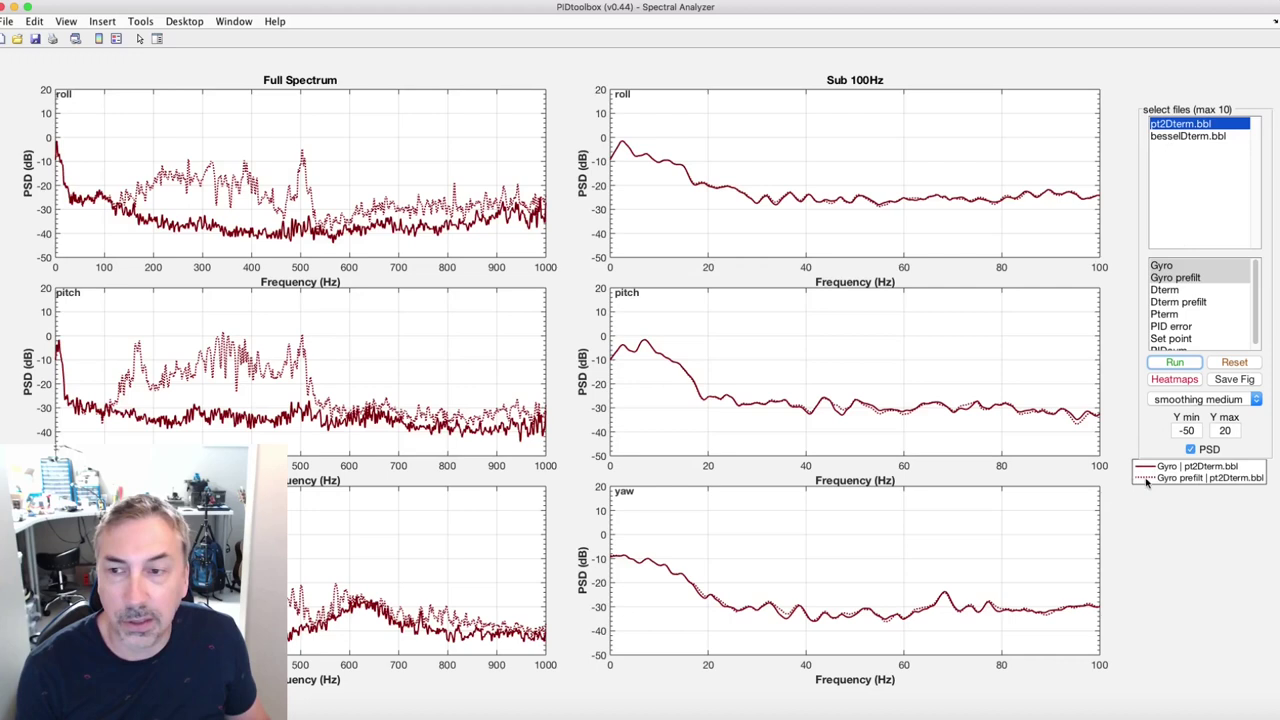
mouse_move(300, 175)
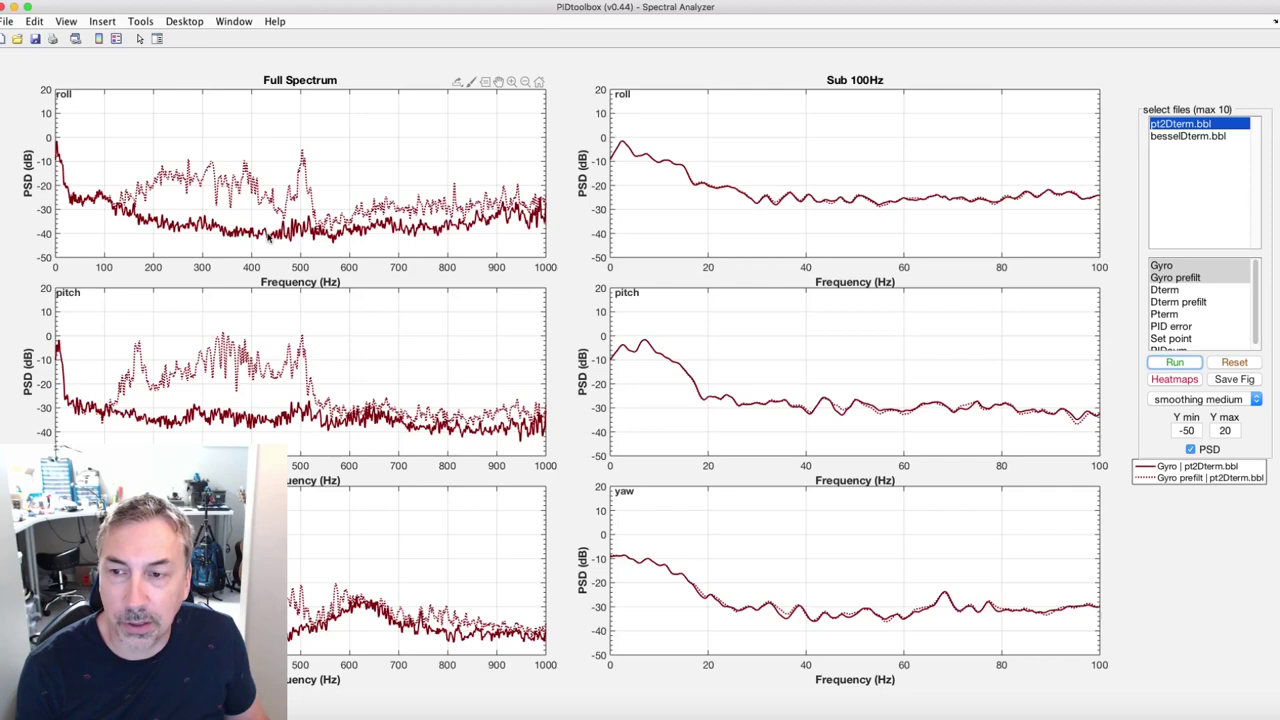
- Make Dterm the only signal chosen for spectral analysis
left_click(1186, 290)
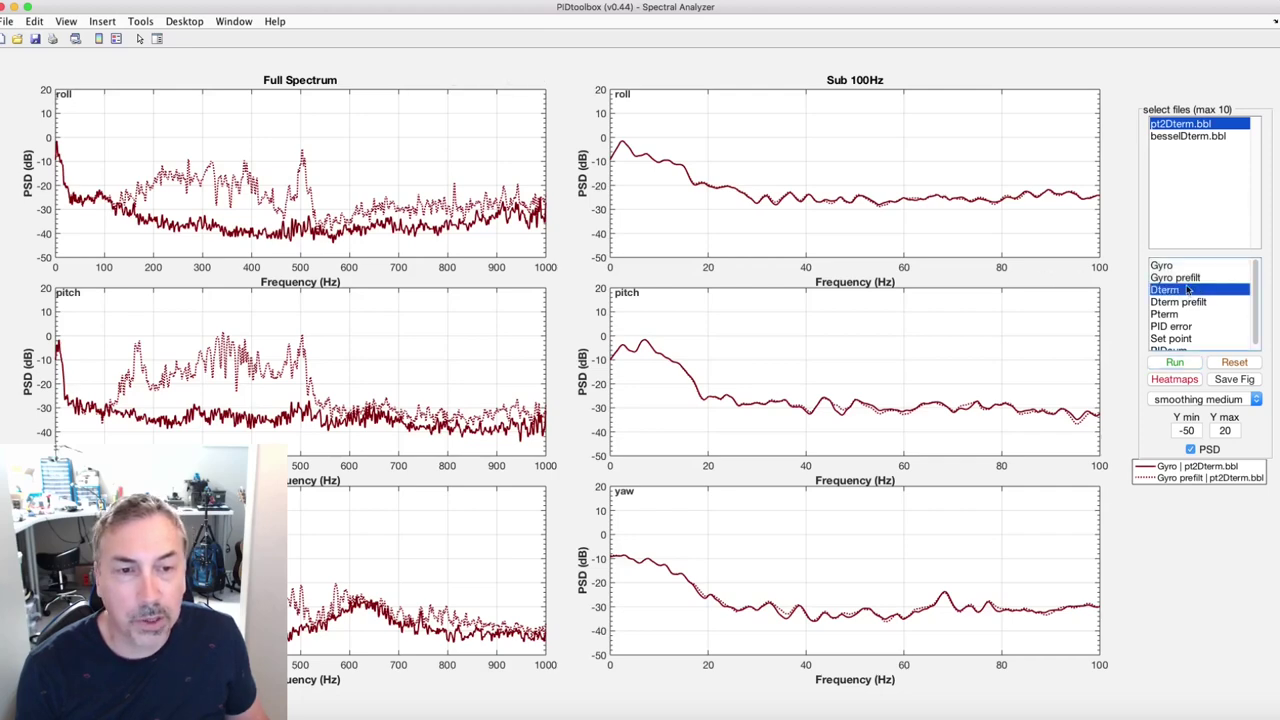
left_click(1172, 300, "shift")
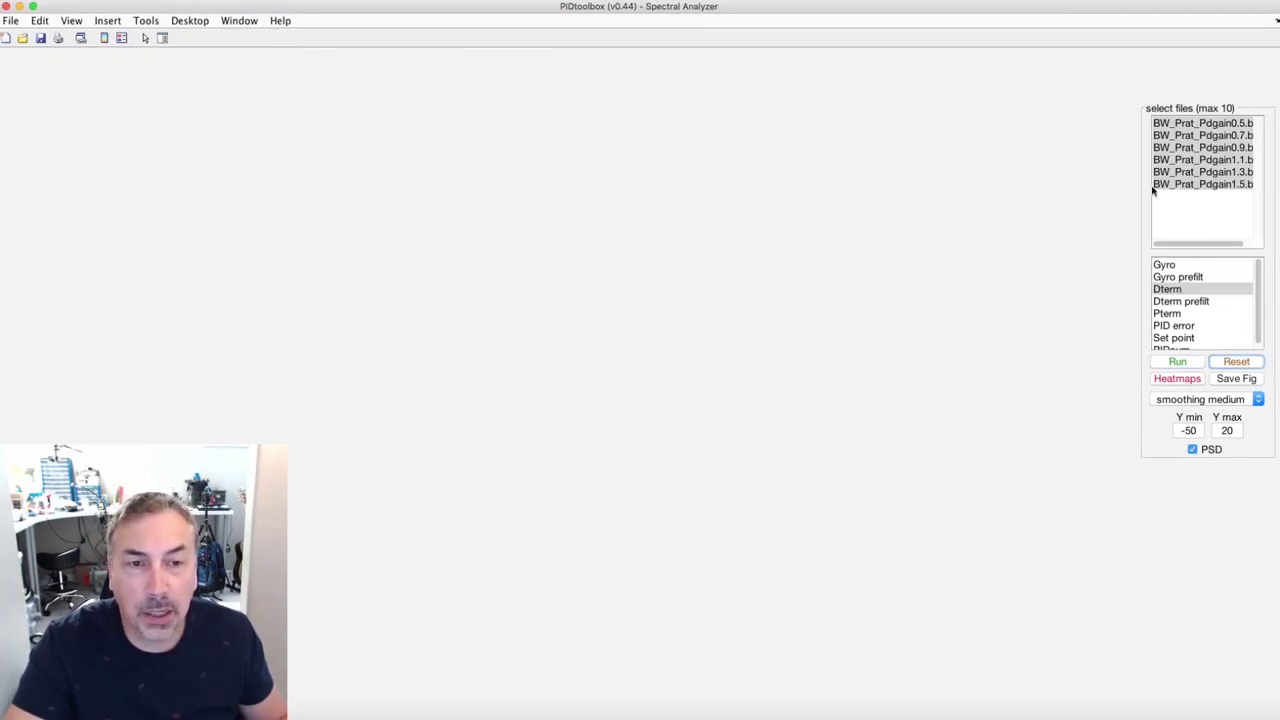
- Compute spectra for the loaded PD-gain test logs
left_click(1177, 363)
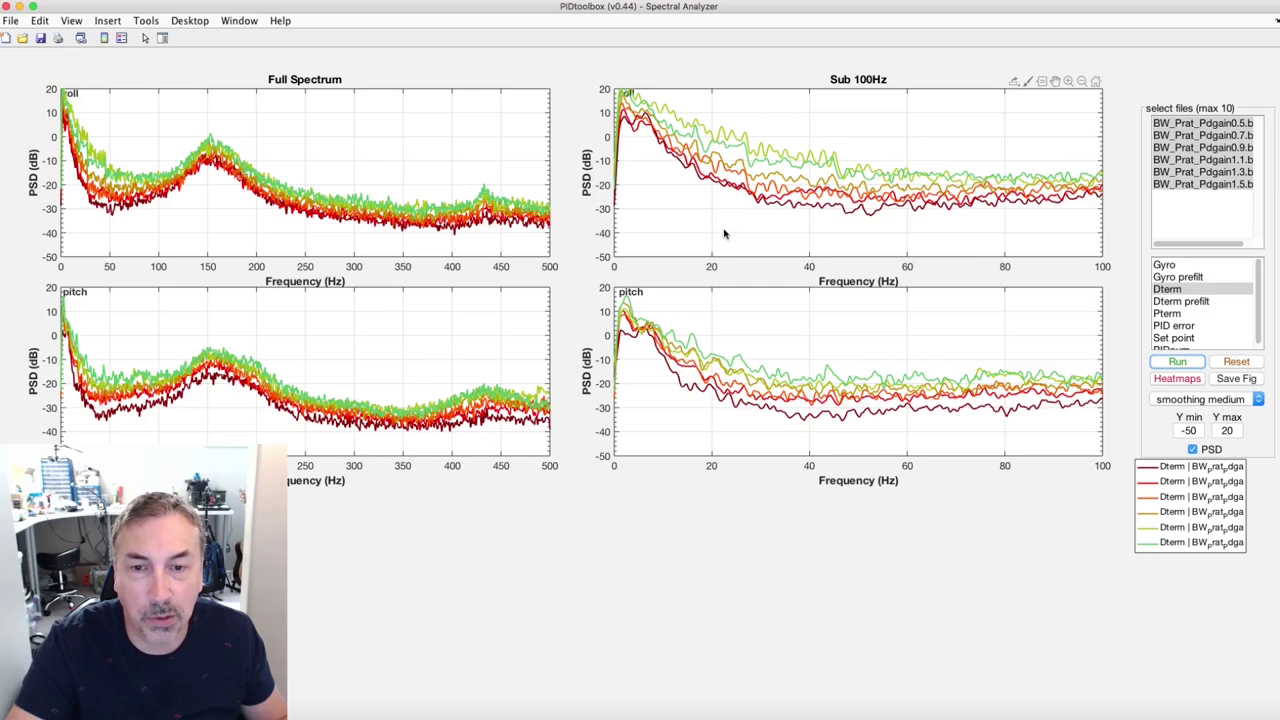
mouse_move(196, 243)
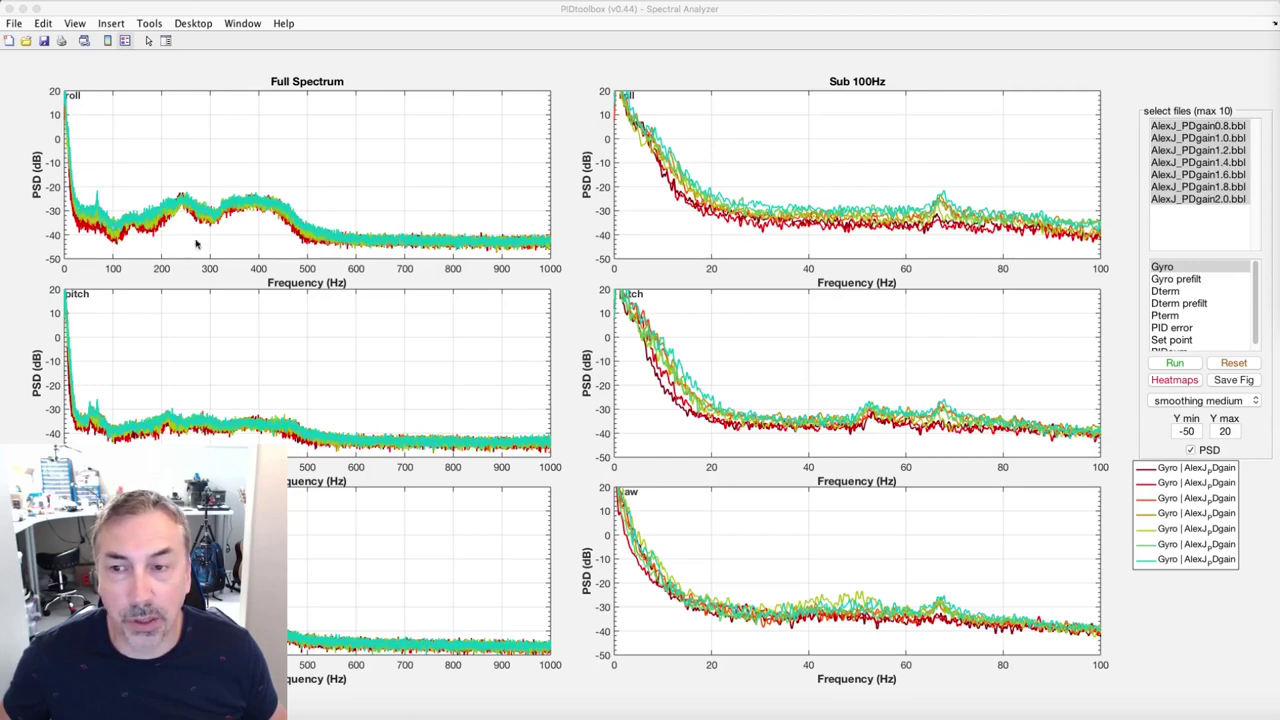
- Plot Dterm spectra for all seven AlexJ_PDgain logs, then close the Spectral Analyzer with Super+W
left_click(1166, 291)
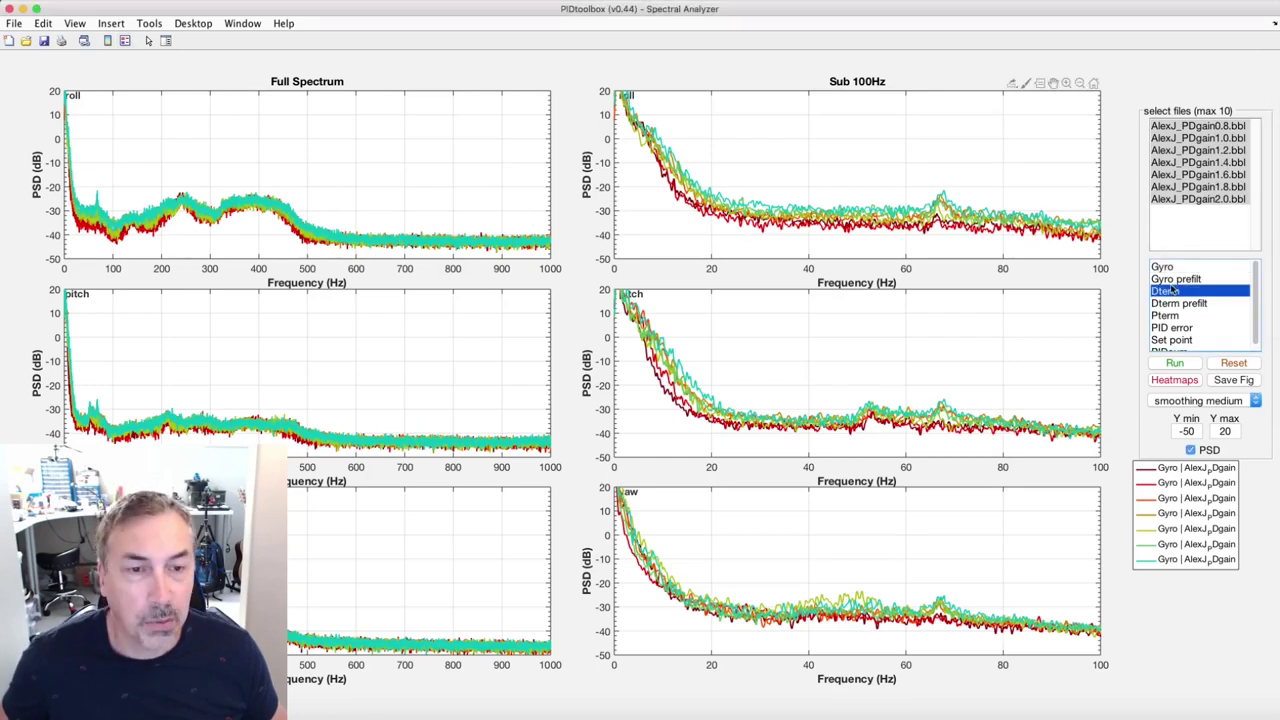
left_click(1184, 366)
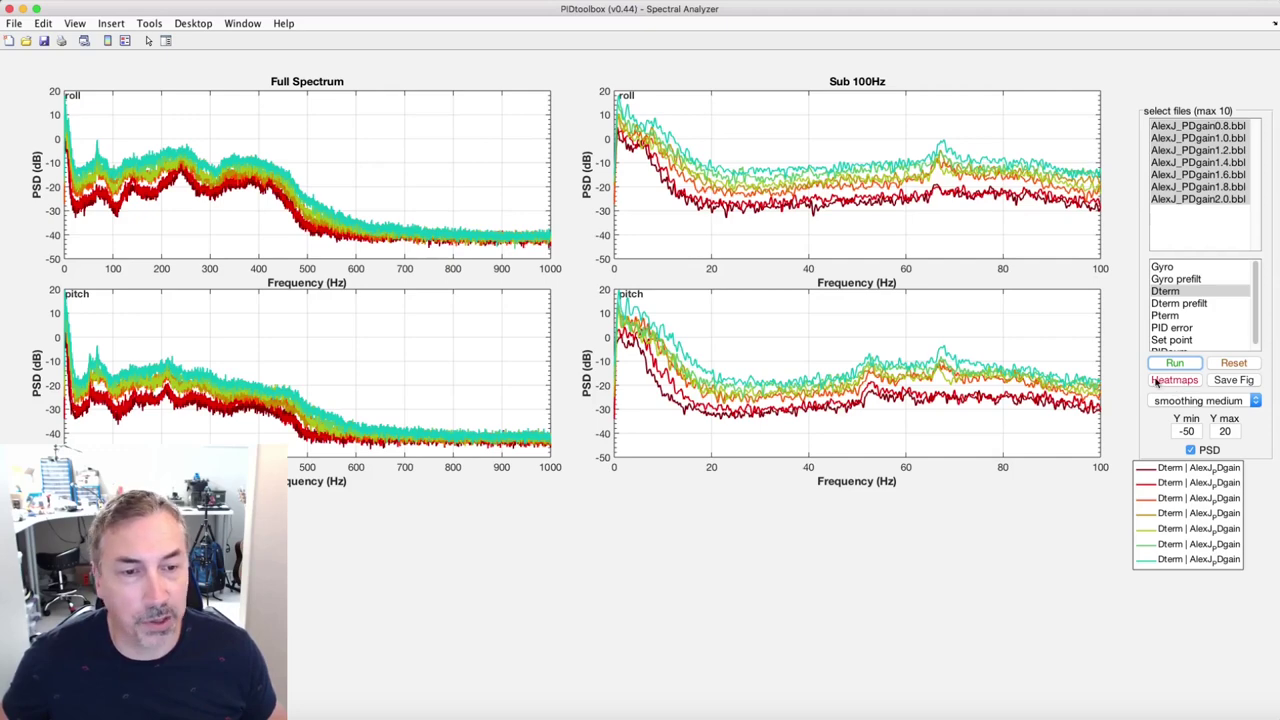
key("super+w")
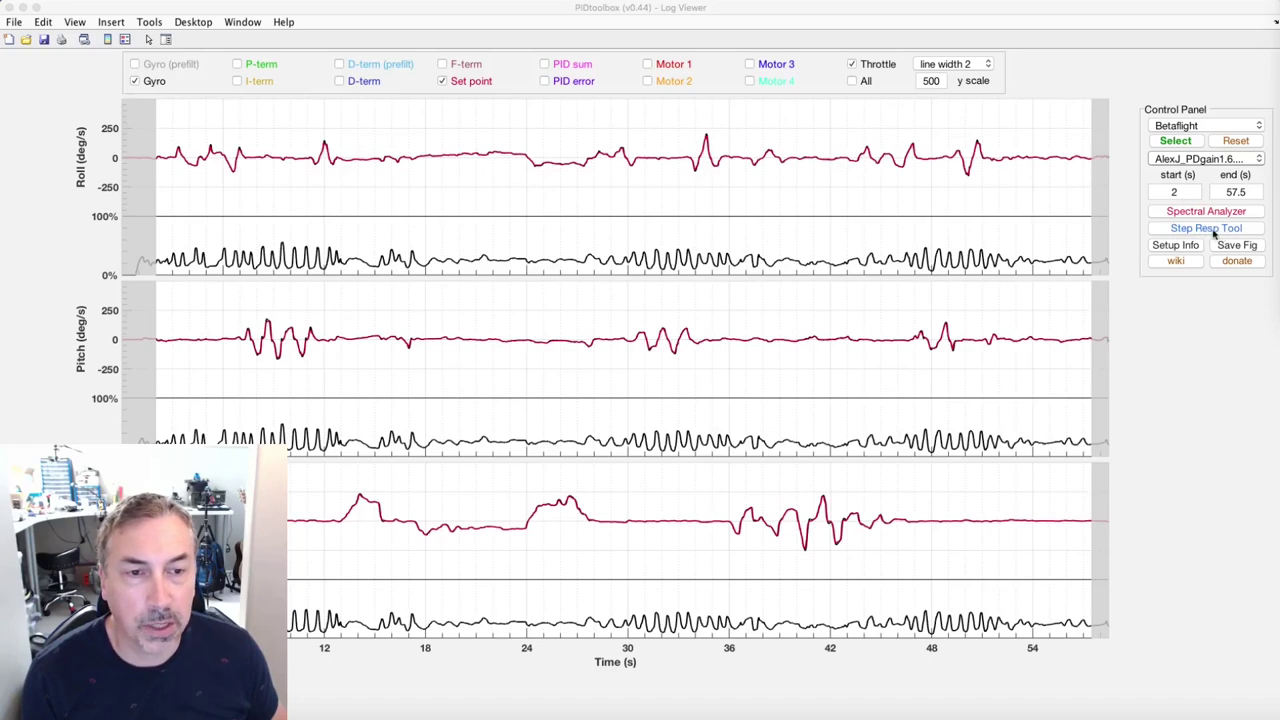
- Open the Step Response Tool and keep RP (roll and pitch) as the plotted axes
left_click(1210, 229)
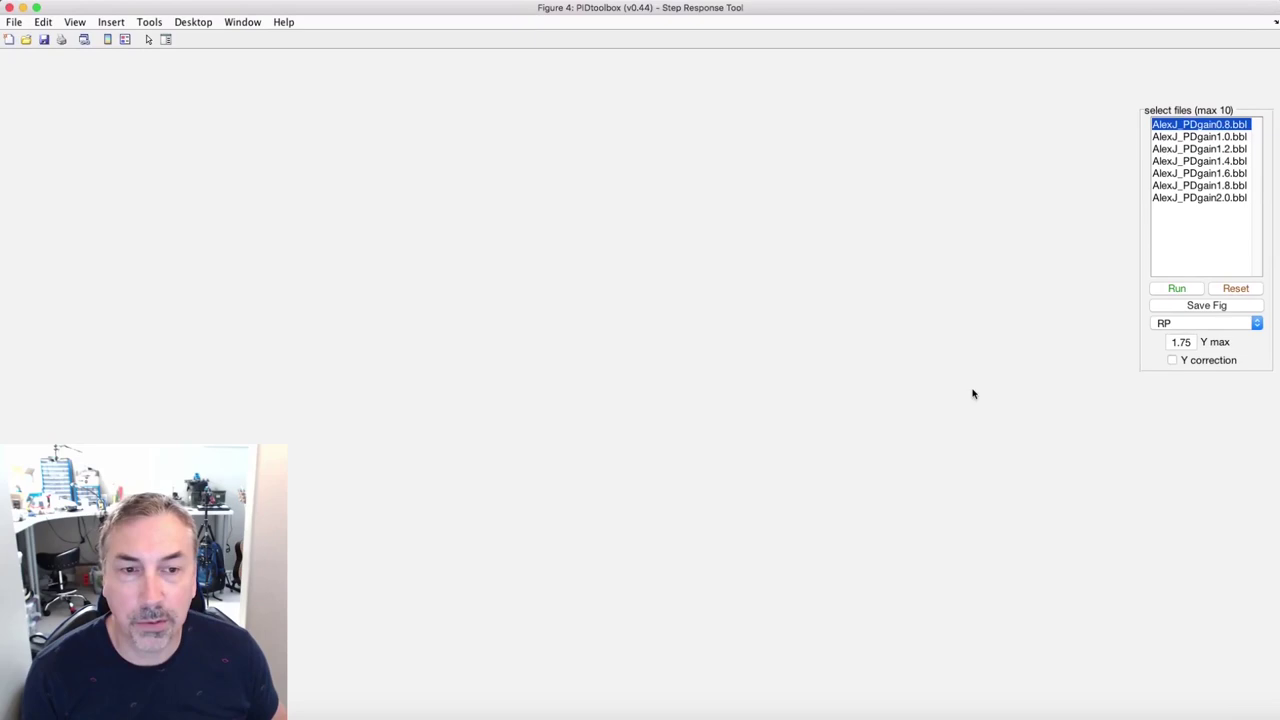
left_click(1252, 324)
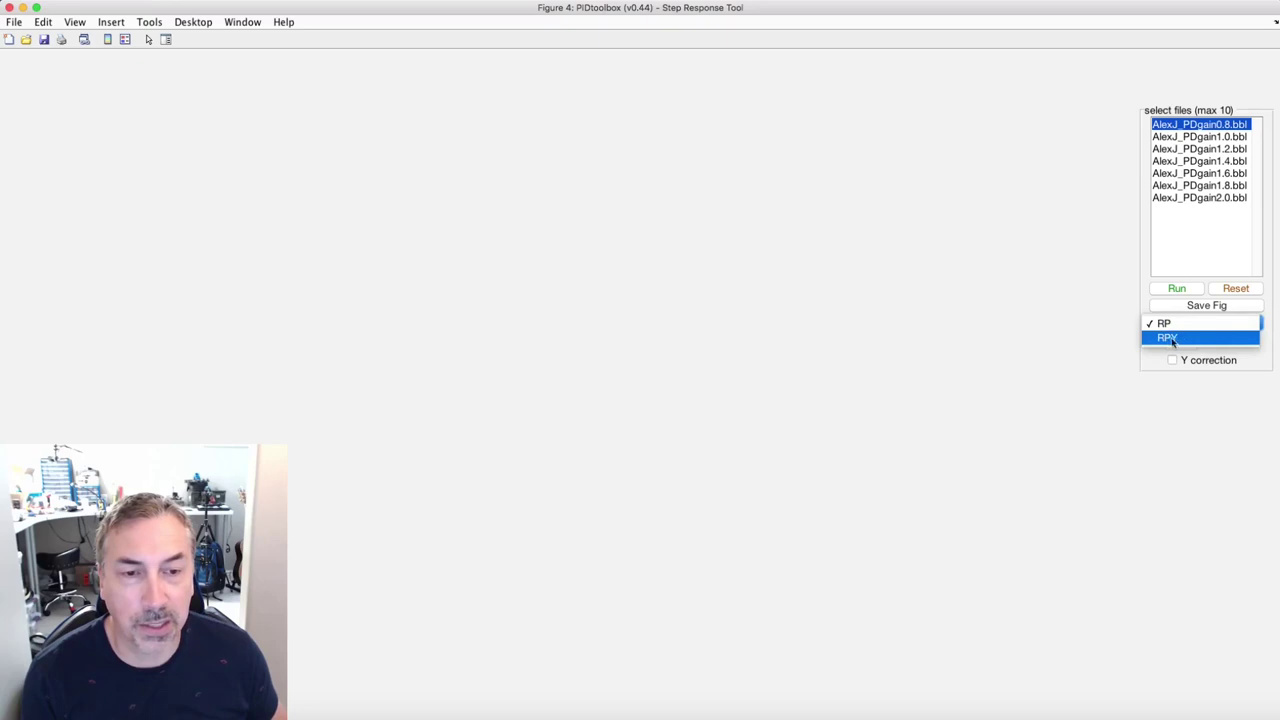
left_click(1183, 326)
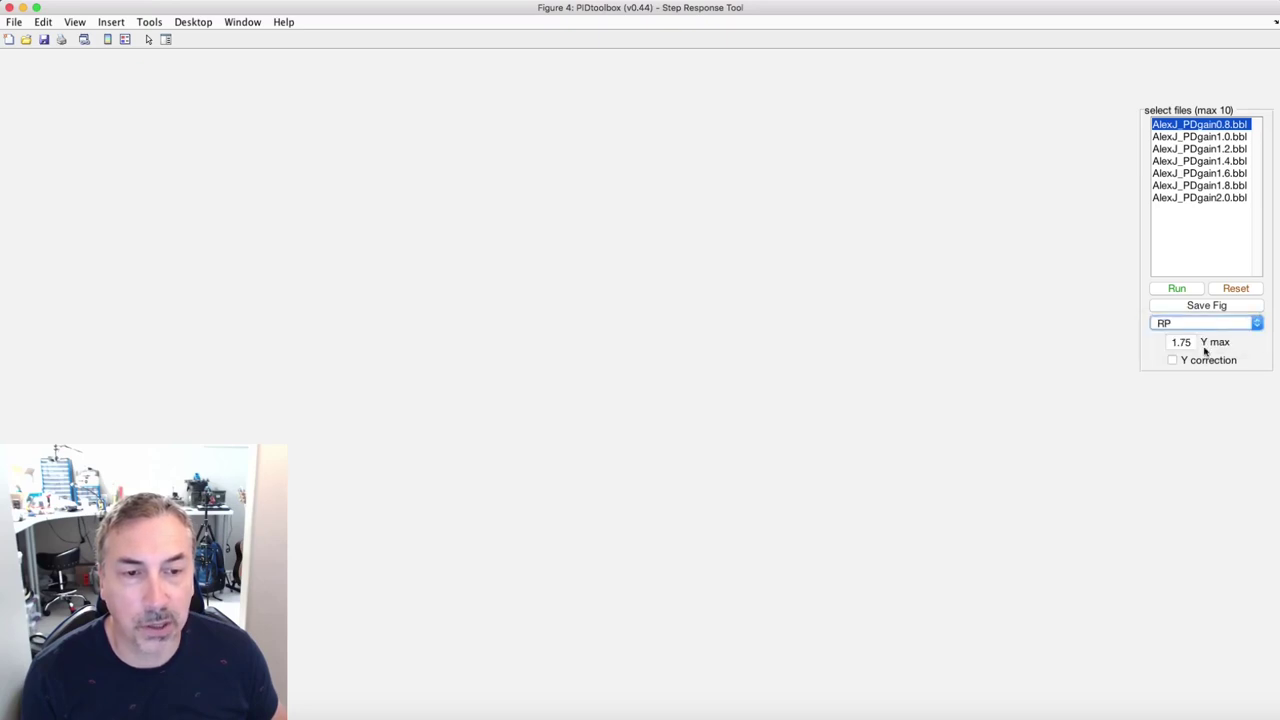
- Select all seven AlexJ_PDgain logs and plot their step responses
left_click_drag(1208, 126, 1206, 198)
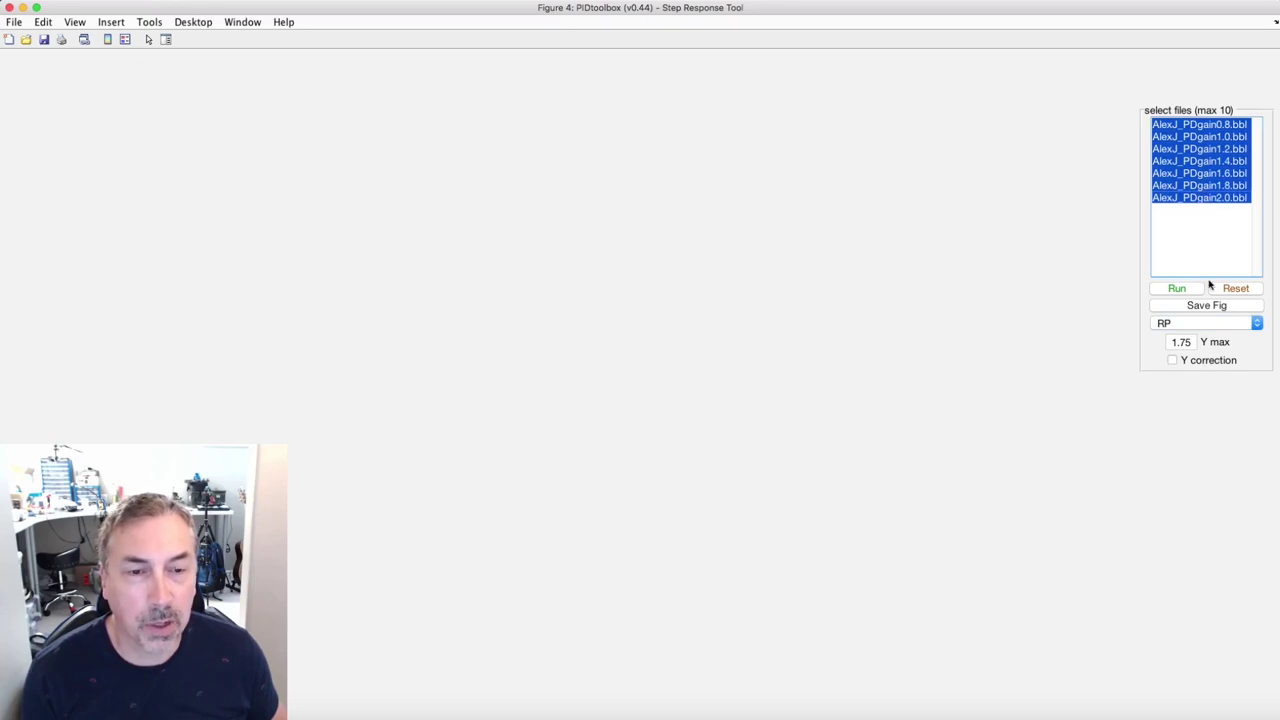
left_click(1177, 289)
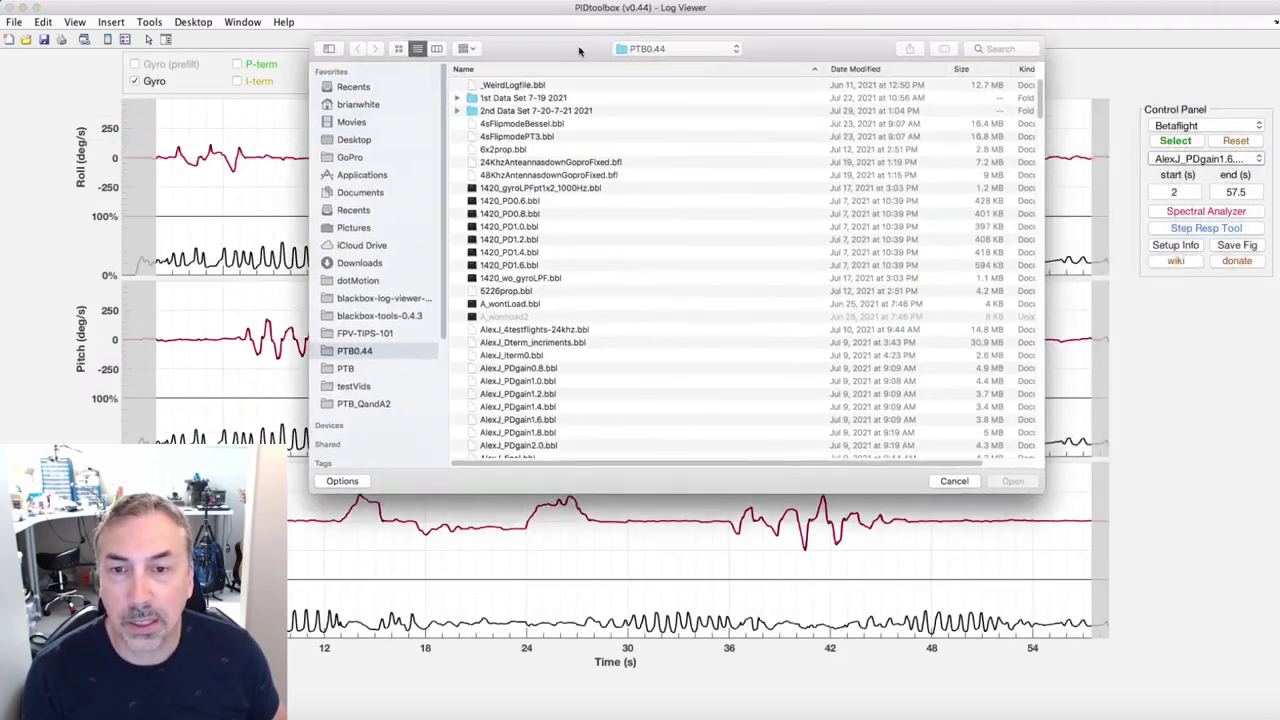
- Add the six BW_Prat_Pdgain logs (0.5 to 1.5) to the step response file list
scroll(940, 175, "down", 15)
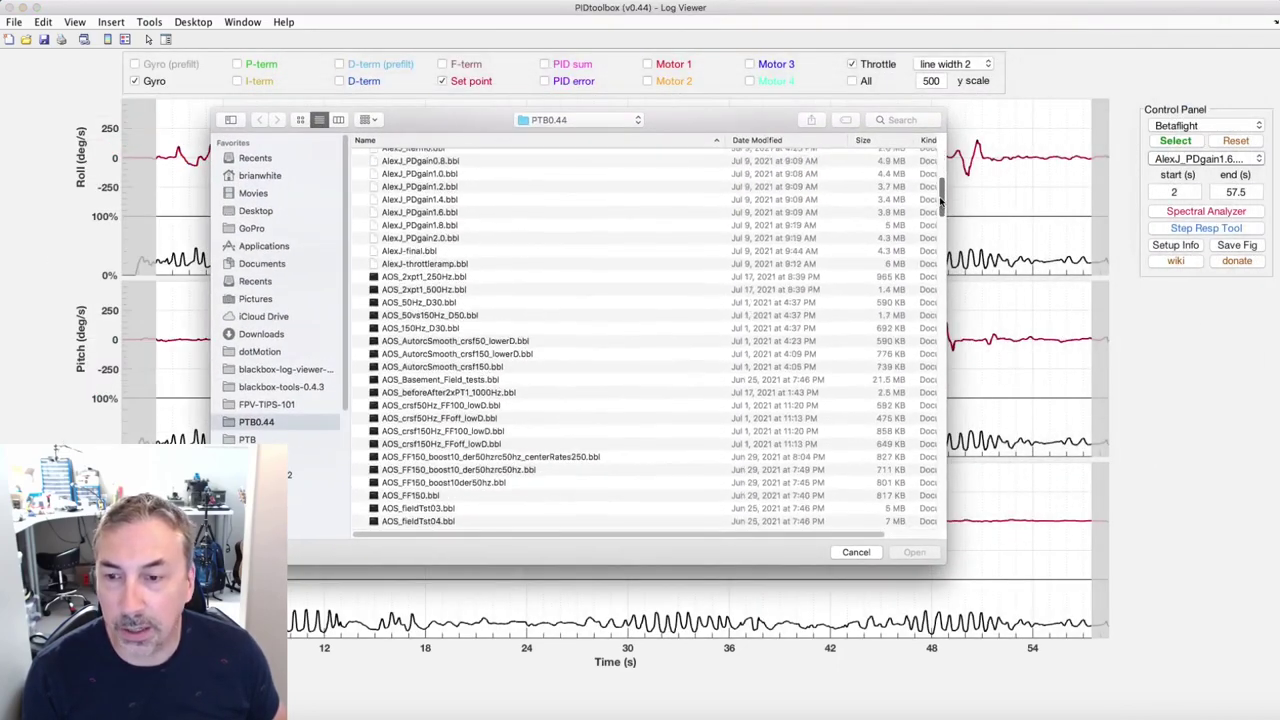
mouse_move(425, 190)
left_mouse_down()
mouse_move(467, 229)
mouse_move(467, 254)
left_mouse_up()
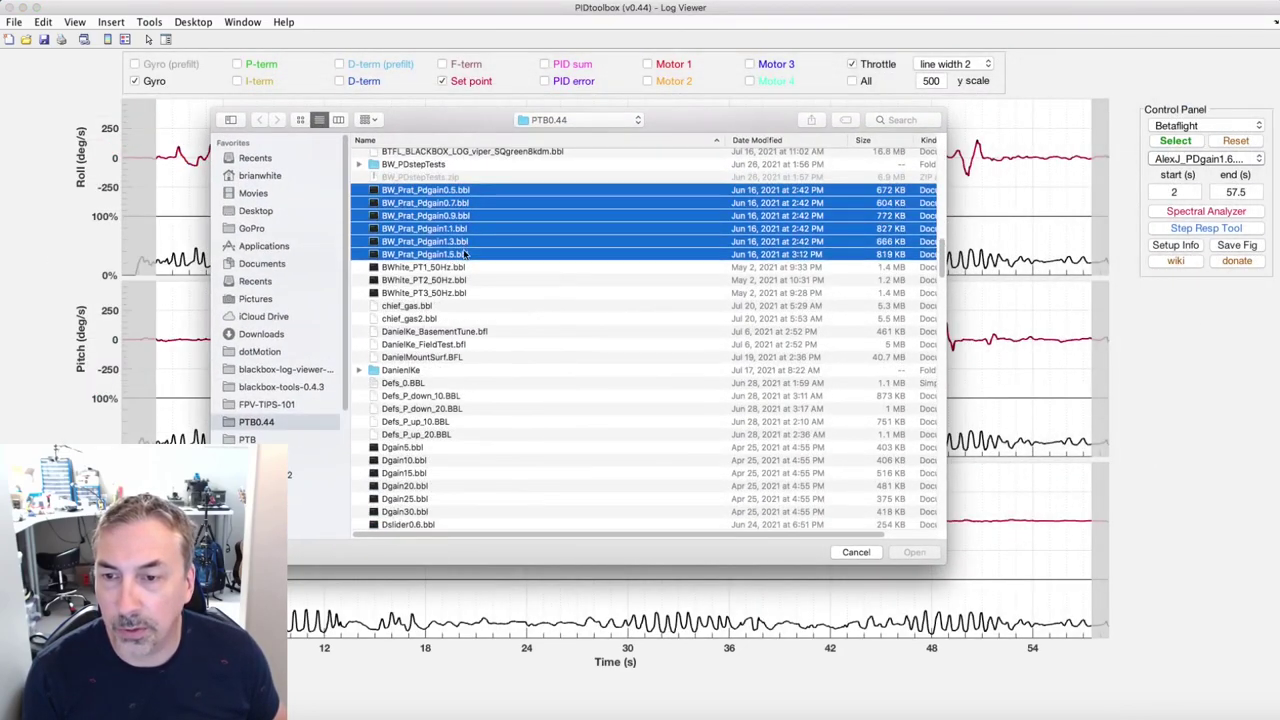
left_click(914, 552)
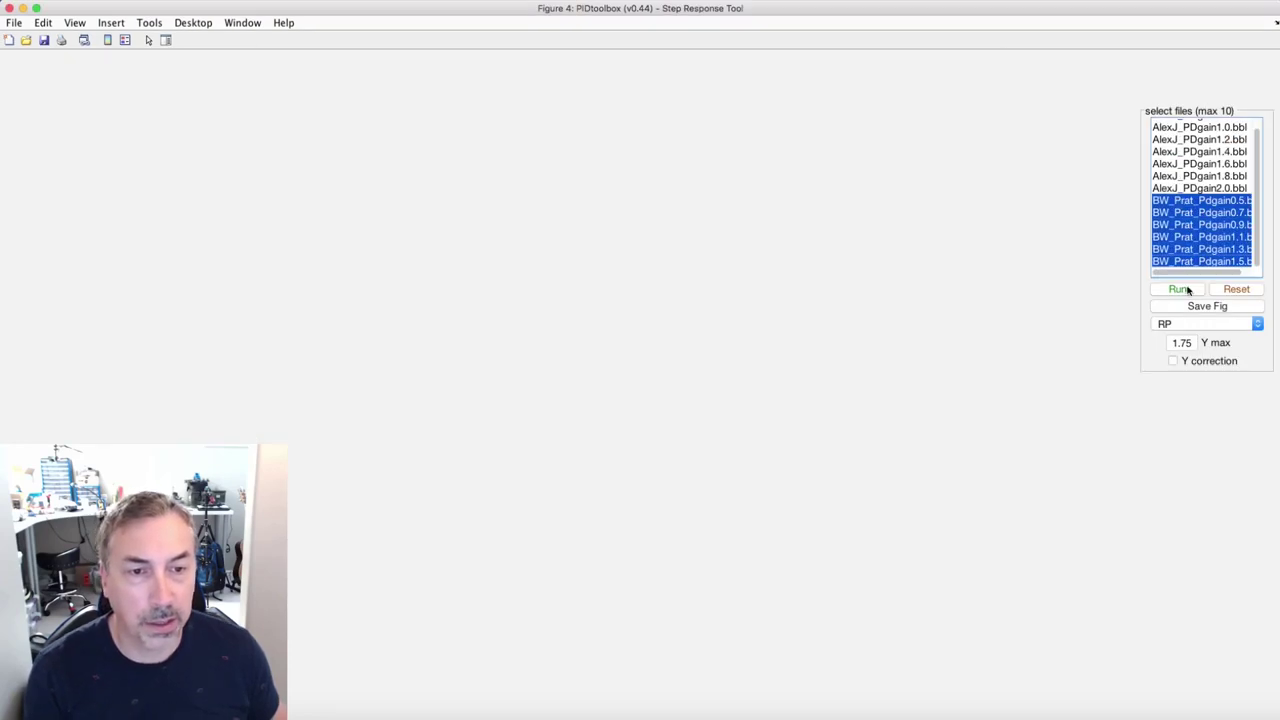
- Plot roll and pitch step responses for the selected BW_Prat_Pdgain logs
left_click(1187, 289)
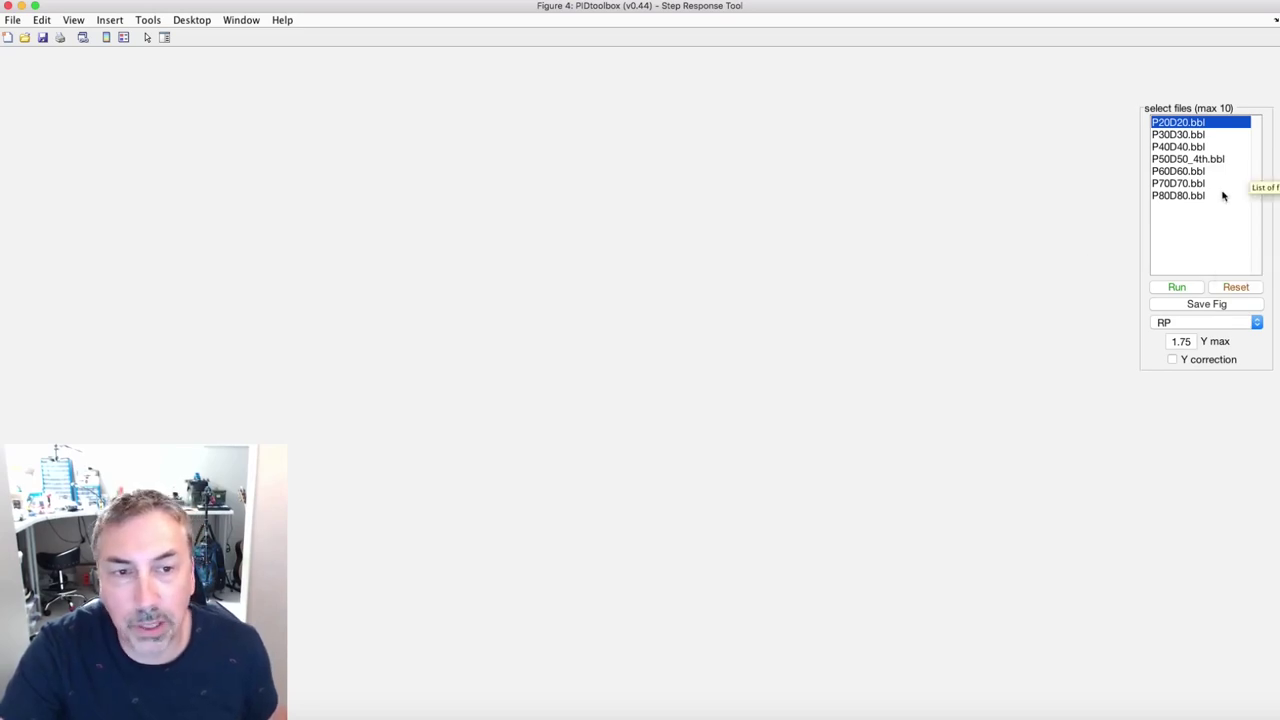
- Plot roll and pitch step responses for the seven P20D20–P80D80 logs and review the peak and latency charts
left_click_drag(1222, 195, 1177, 122)
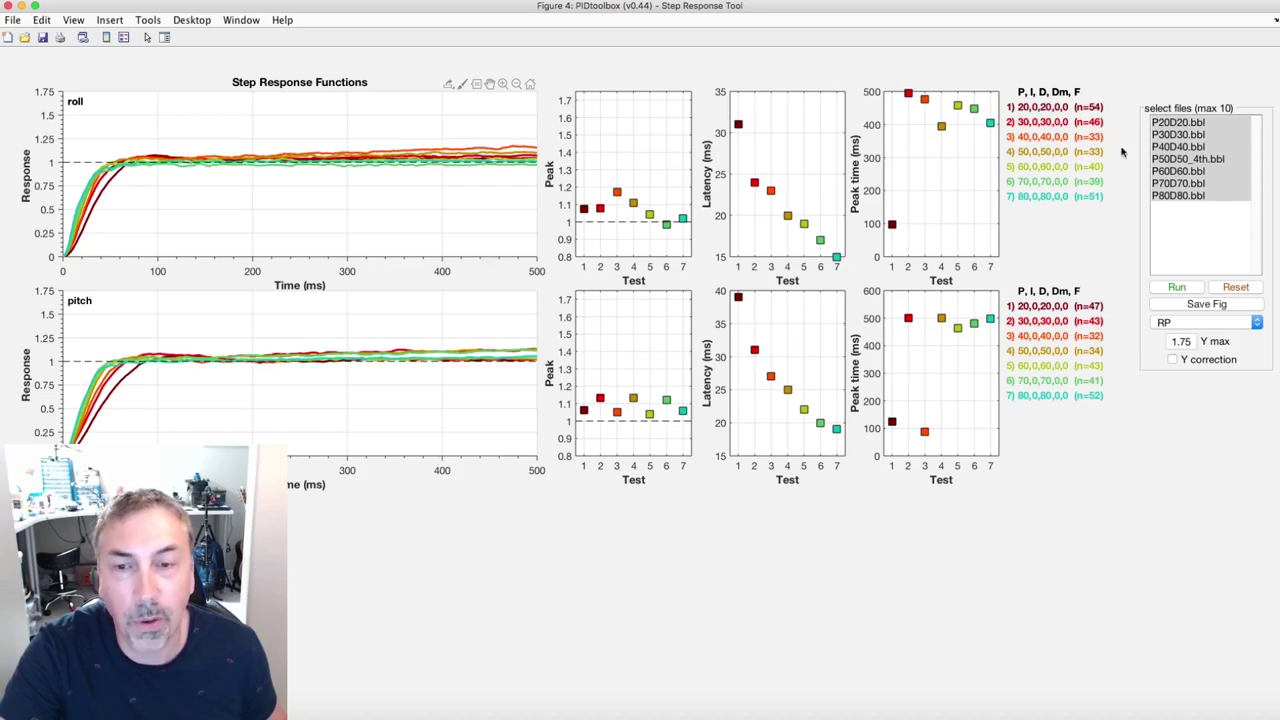
mouse_move(760, 180)
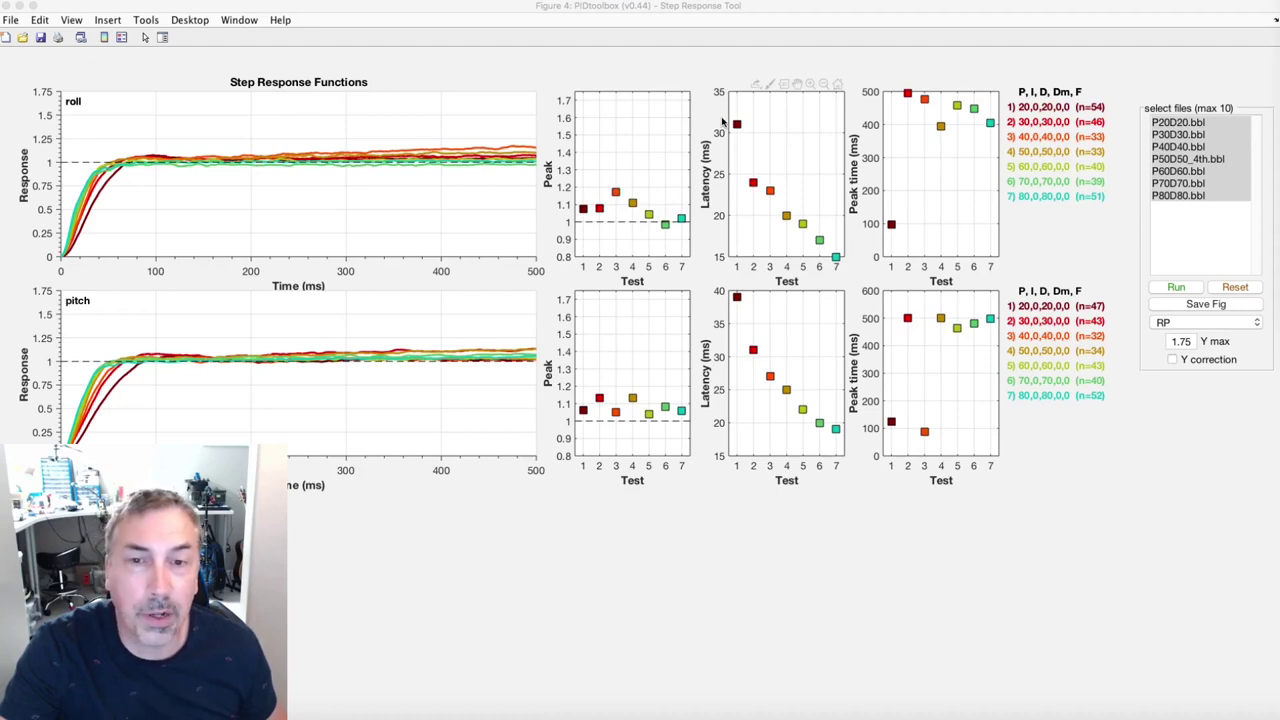
left_click(750, 348)
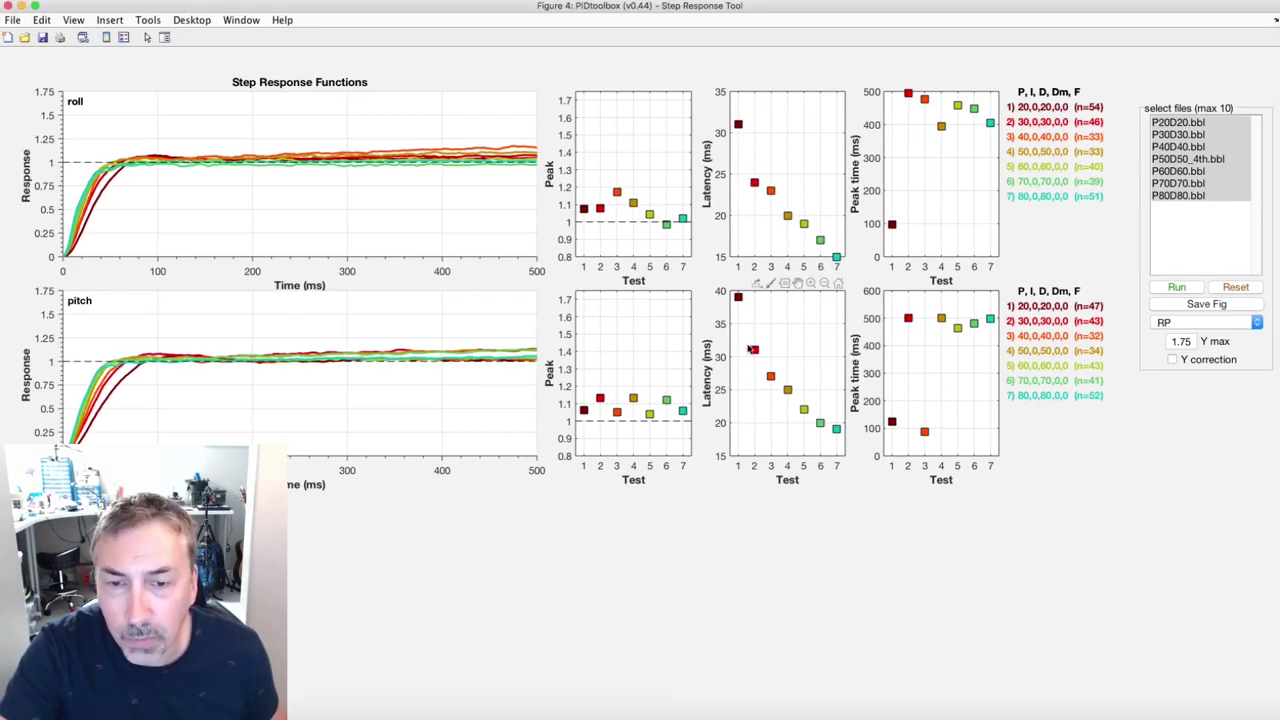